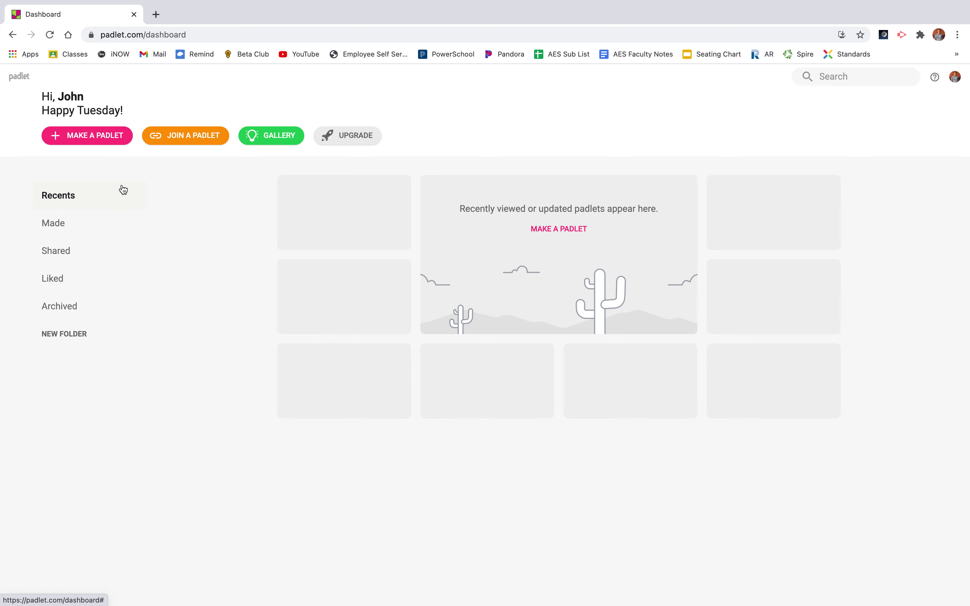
# Start a new padlet from the dashboard and choose the Wall layout.
pyautogui.click(89, 144)
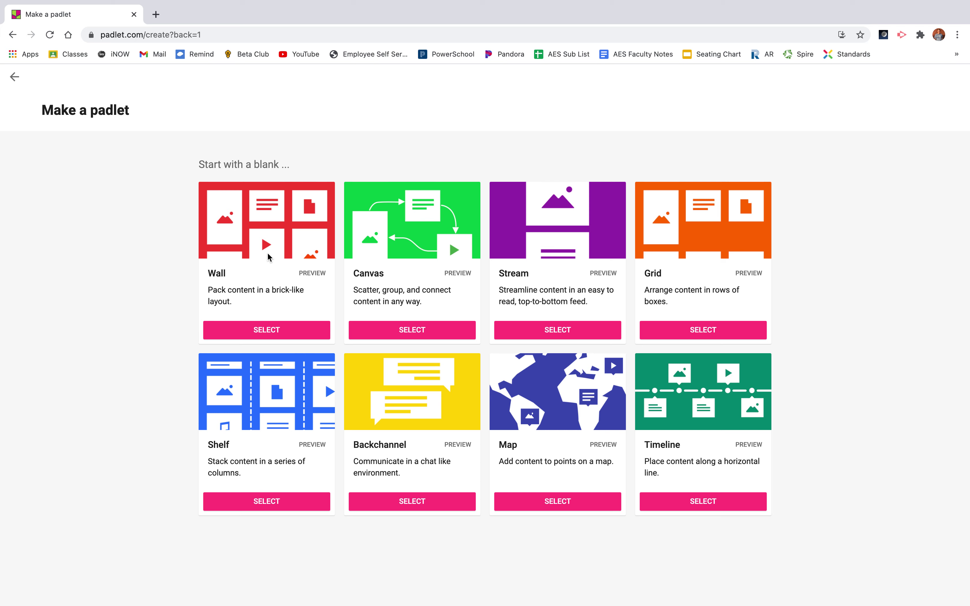
pyautogui.click(267, 338)
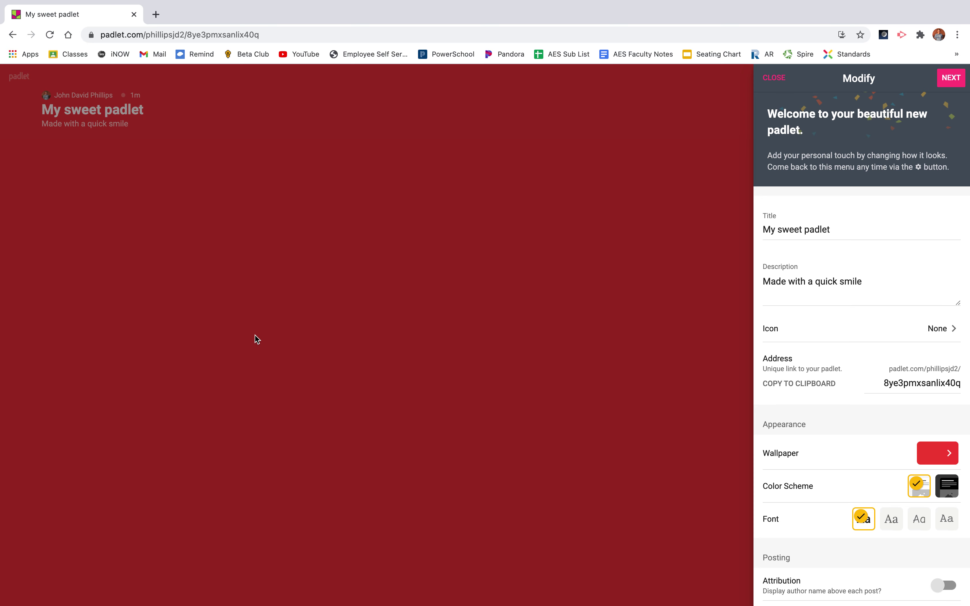
# Replace the default padlet title with 'Test'.
pyautogui.click(814, 228)
pyautogui.moveTo(836, 227); pyautogui.dragTo(744, 233)
pyautogui.write('Test')
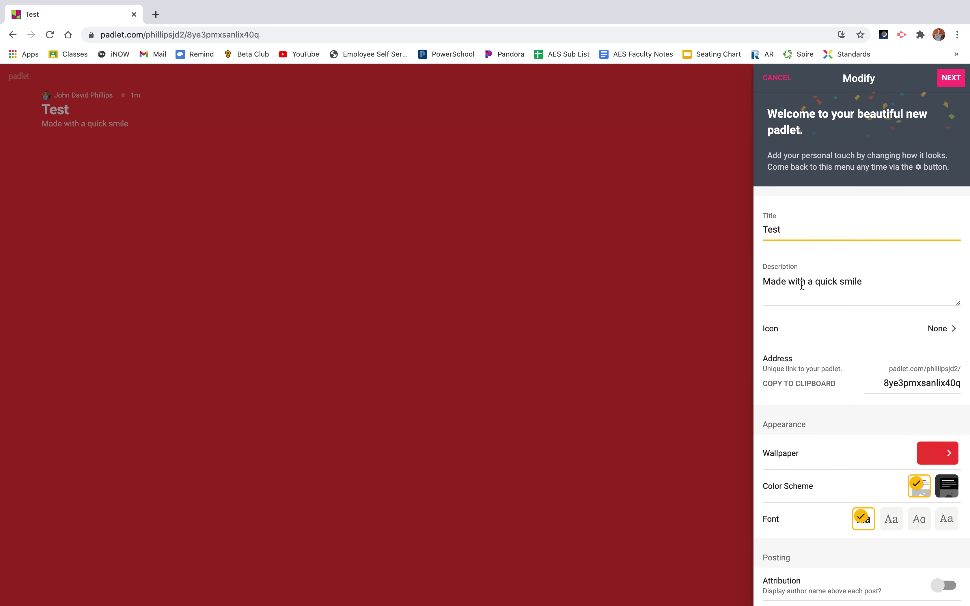
# Replace the description with 'Answer the discussion question. Reply to one student.'.
pyautogui.click(800, 284)
pyautogui.moveTo(899, 284); pyautogui.dragTo(776, 291)
pyautogui.tripleClick(760, 287)
pyautogui.press('BackSpace')
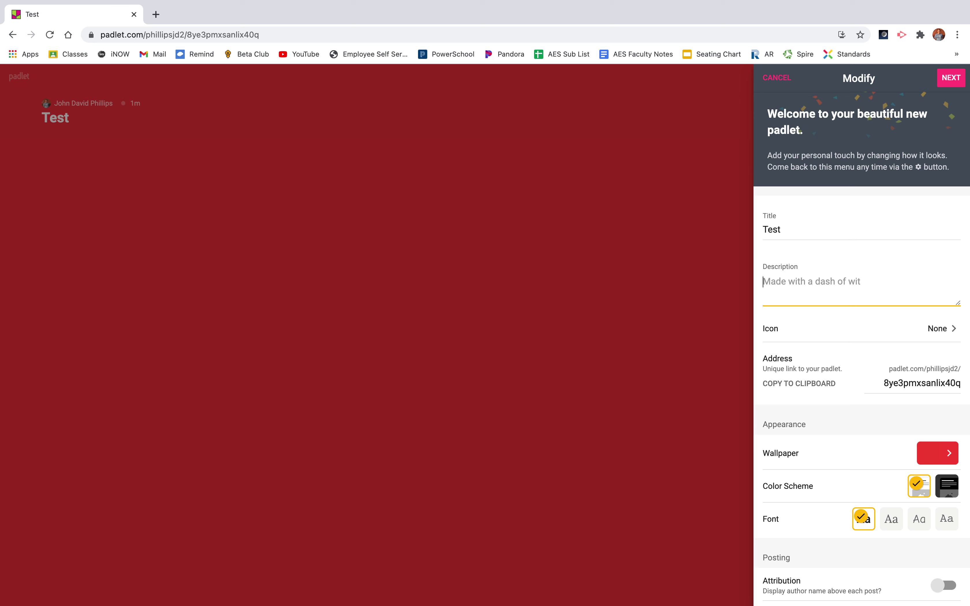
pyautogui.write('A')
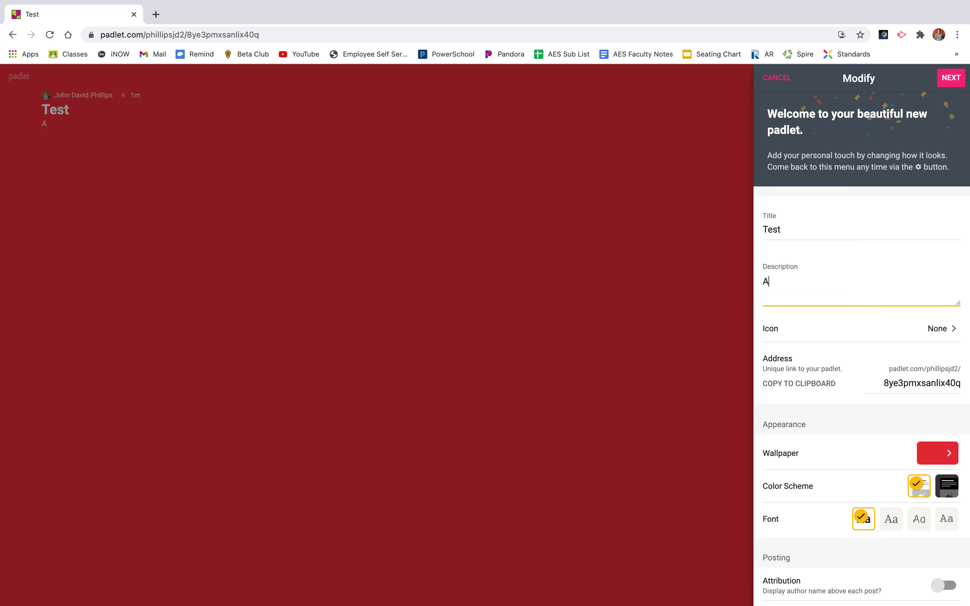
pyautogui.write('nswer the disc')
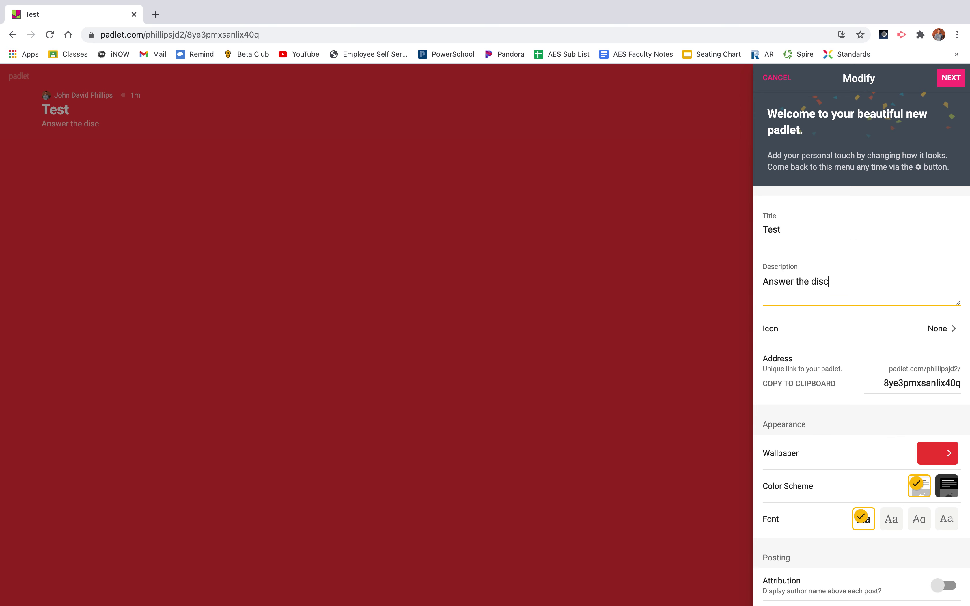
pyautogui.write('ussion question. ')
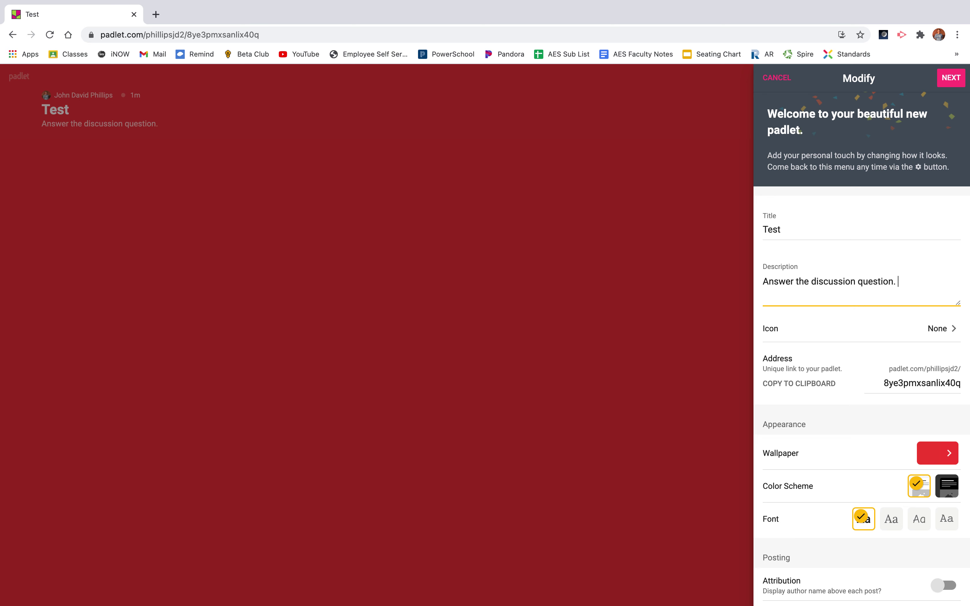
pyautogui.write('Reply to one studen')
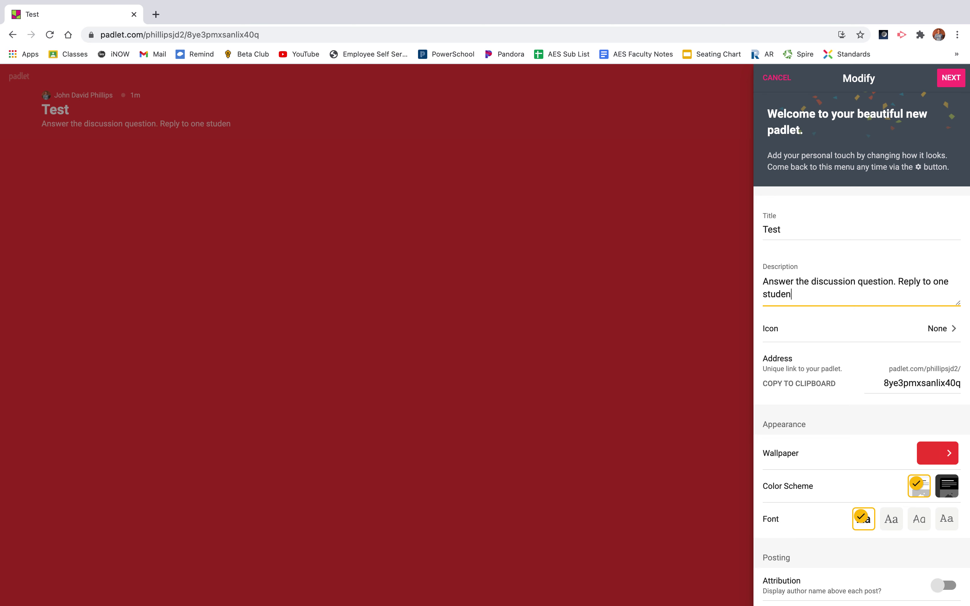
pyautogui.write('t.')
pyautogui.scroll(-2, 879, 381)
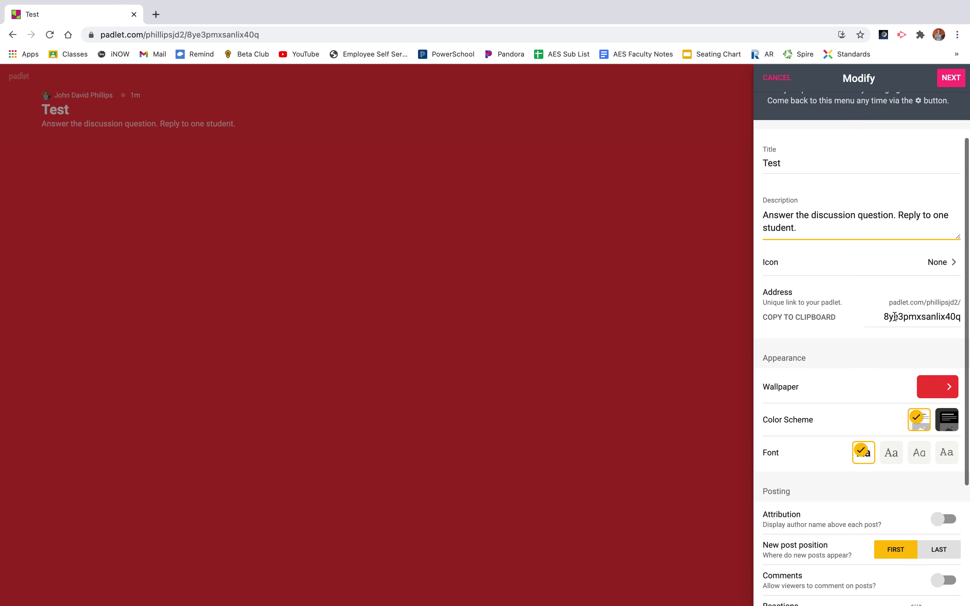
pyautogui.click(894, 317)
pyautogui.doubleClick(895, 317)
pyautogui.press('BackSpace')
pyautogui.write('8')
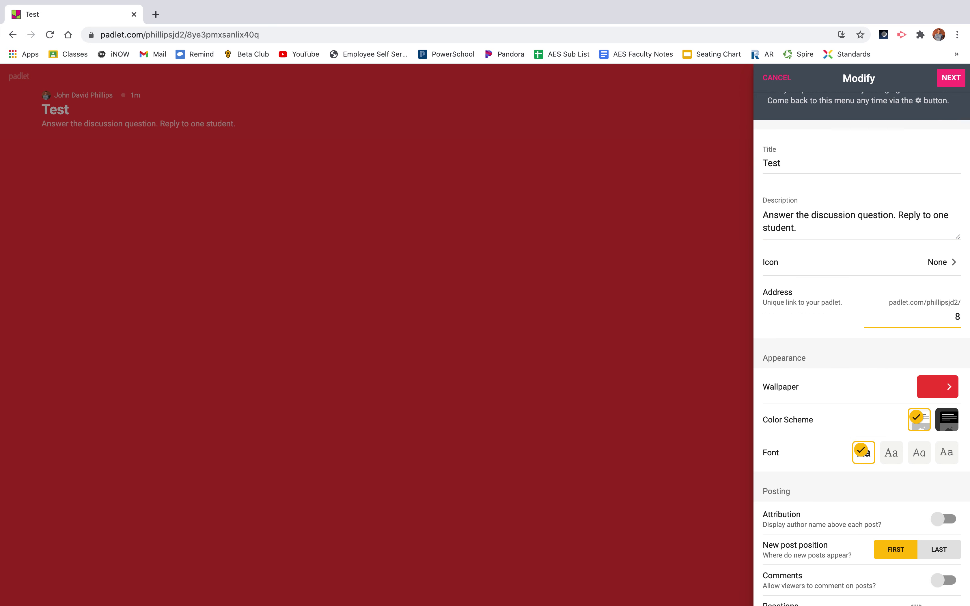
pyautogui.press('BackSpace')
pyautogui.write('aes6th')
pyautogui.click(946, 340)
pyautogui.doubleClick(935, 317)
pyautogui.press('BackSpace')
pyautogui.scroll(-2, 927, 238)
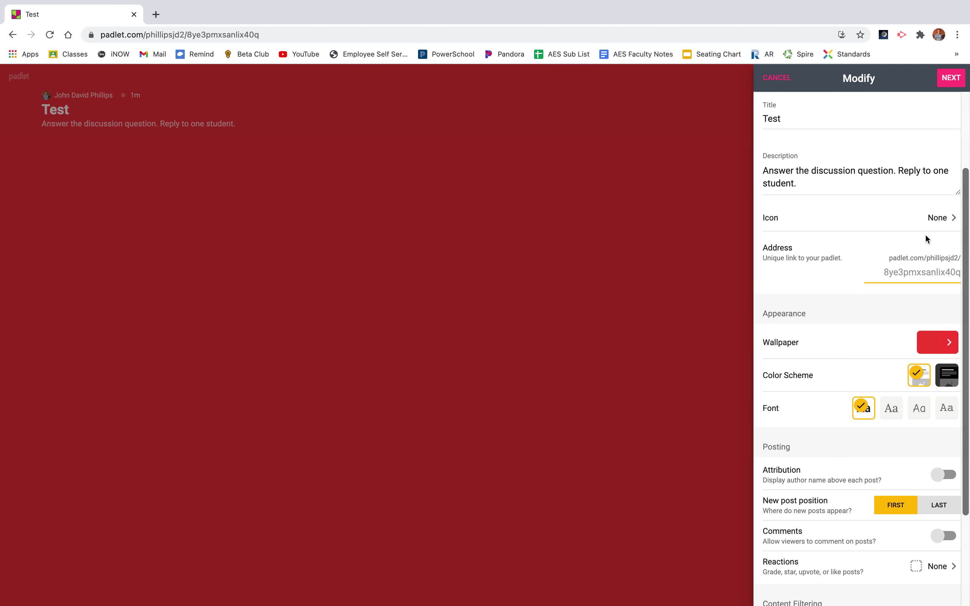
pyautogui.click(905, 309)
pyautogui.scroll(-3, 905, 309)
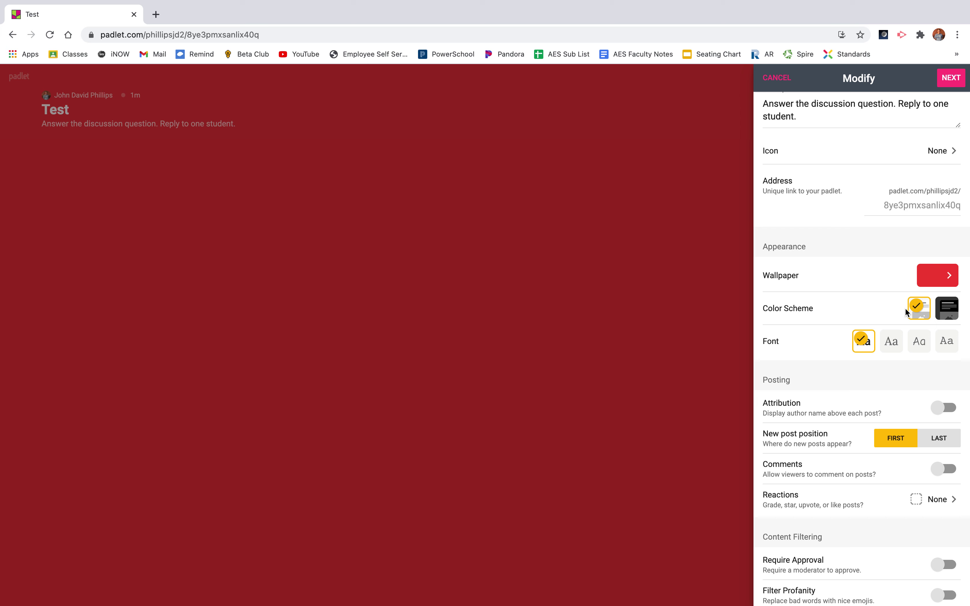
pyautogui.scroll(-2, 905, 311)
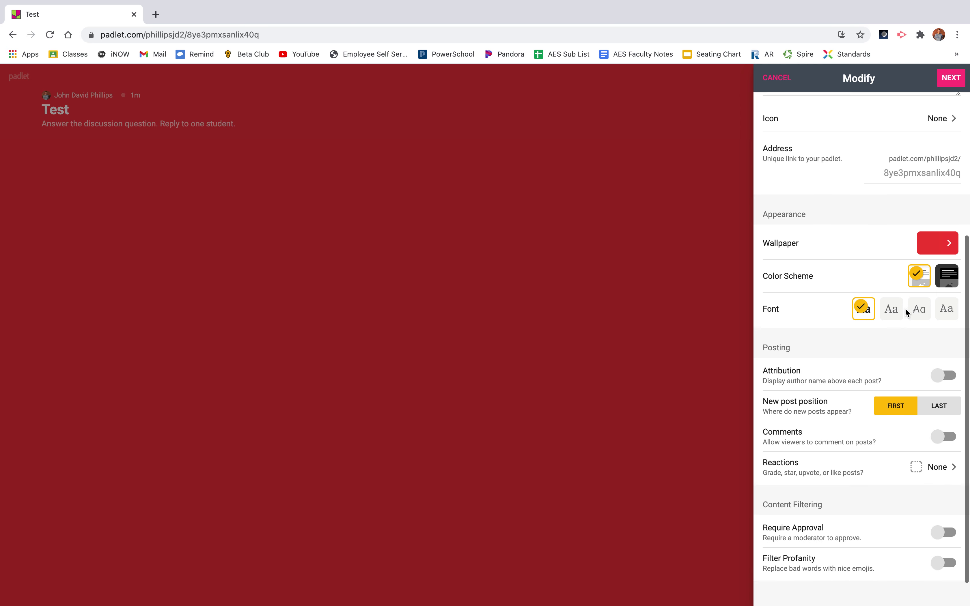
# Set the wallpaper to the 'A Little Less Conversation' candy-hearts picture and return to Modify.
pyautogui.click(939, 241)
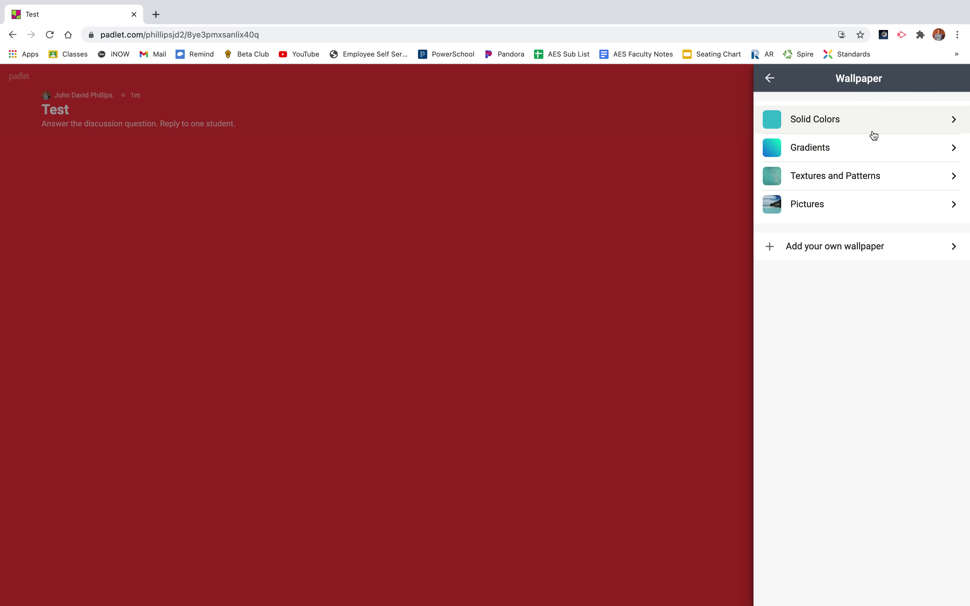
pyautogui.click(830, 206)
pyautogui.click(830, 207)
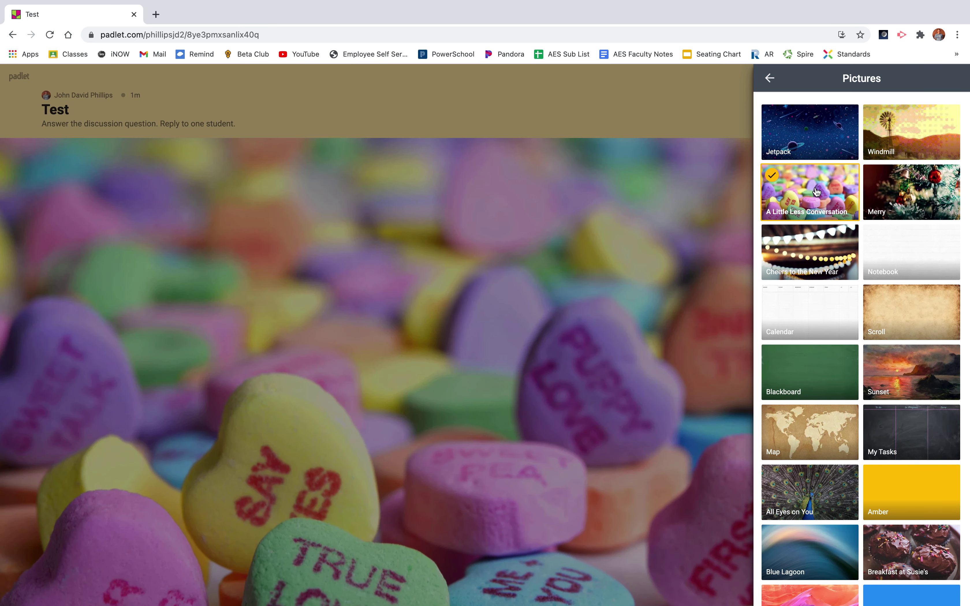
pyautogui.click(770, 79)
pyautogui.click(772, 80)
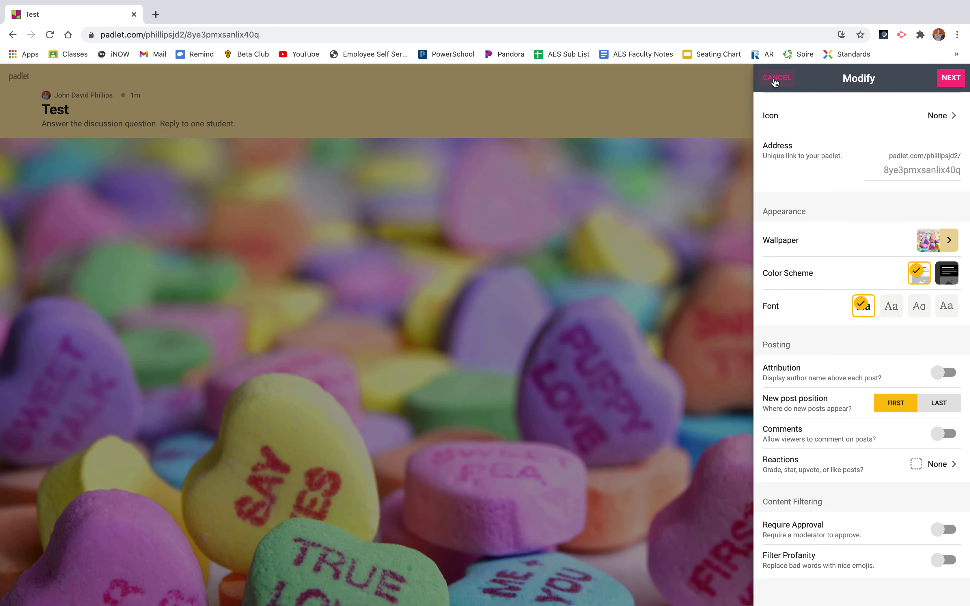
# Switch the padlet to the dark colour scheme and show author names on posts.
pyautogui.scroll(-1, 897, 337)
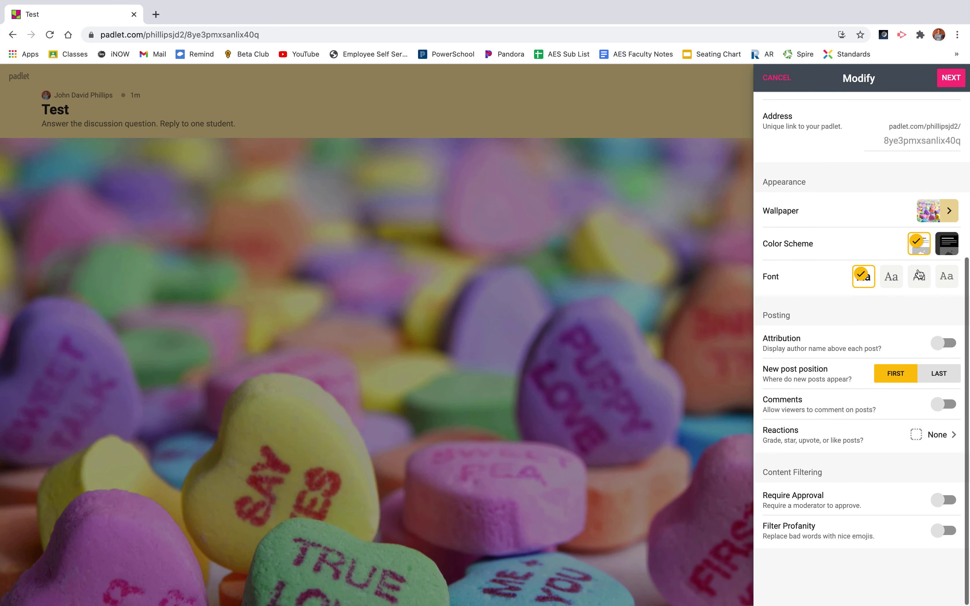
pyautogui.click(947, 246)
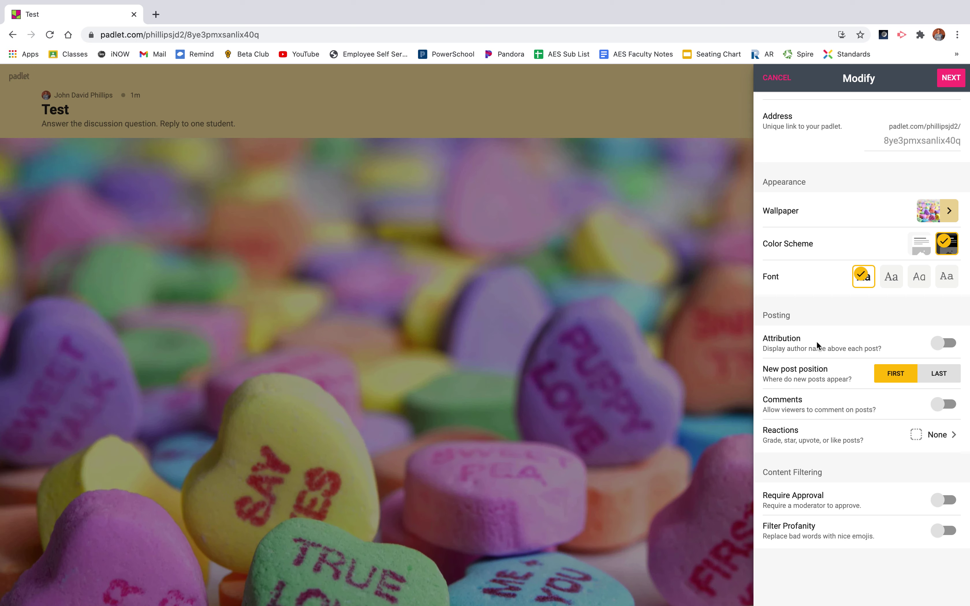
pyautogui.click(941, 344)
# Turn on Comments, Require Approval and Filter Profanity.
pyautogui.click(950, 407)
pyautogui.click(950, 406)
pyautogui.click(938, 405)
pyautogui.click(950, 500)
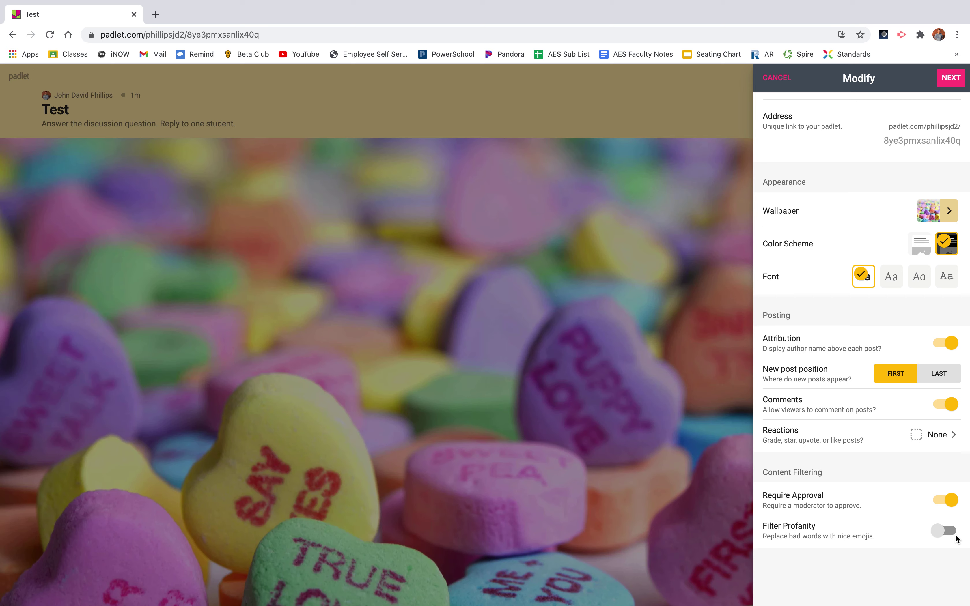
pyautogui.click(947, 531)
# Confirm the settings with NEXT and START POSTING, closing the setup panel.
pyautogui.click(950, 77)
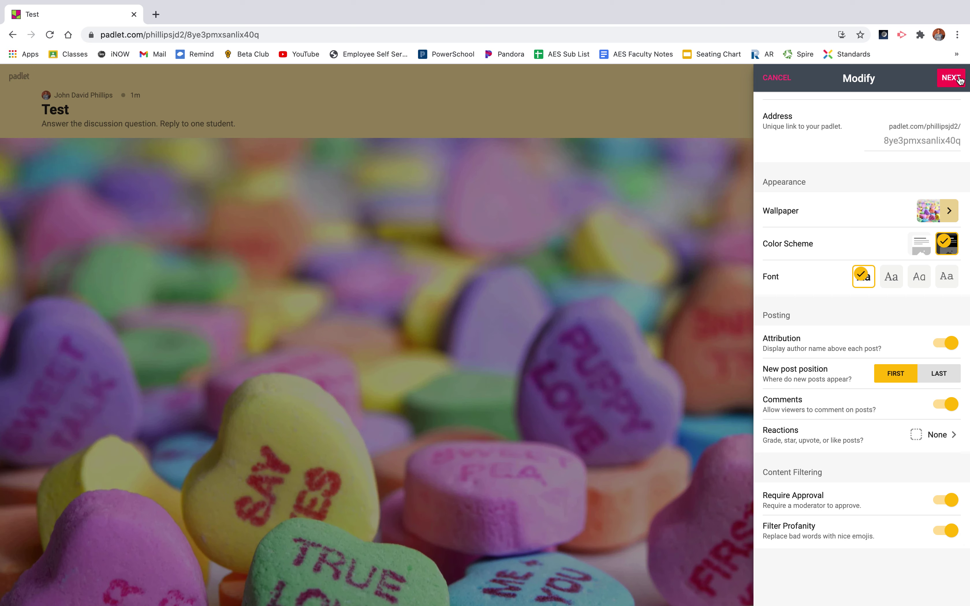
pyautogui.click(948, 80)
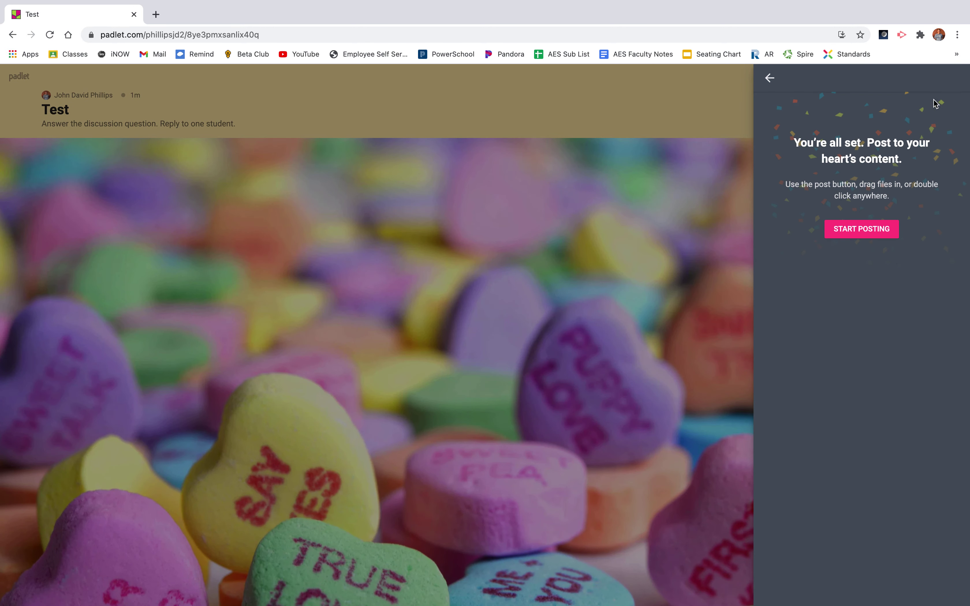
pyautogui.click(872, 236)
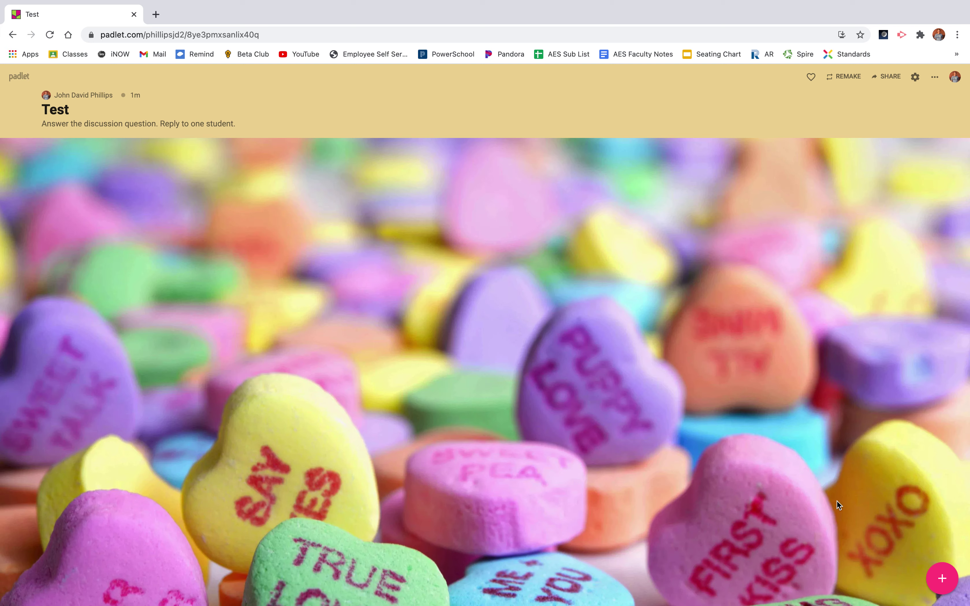
# Start a new post titled 'Chocolate' and type the body through 'Valentines day'.
pyautogui.click(942, 577)
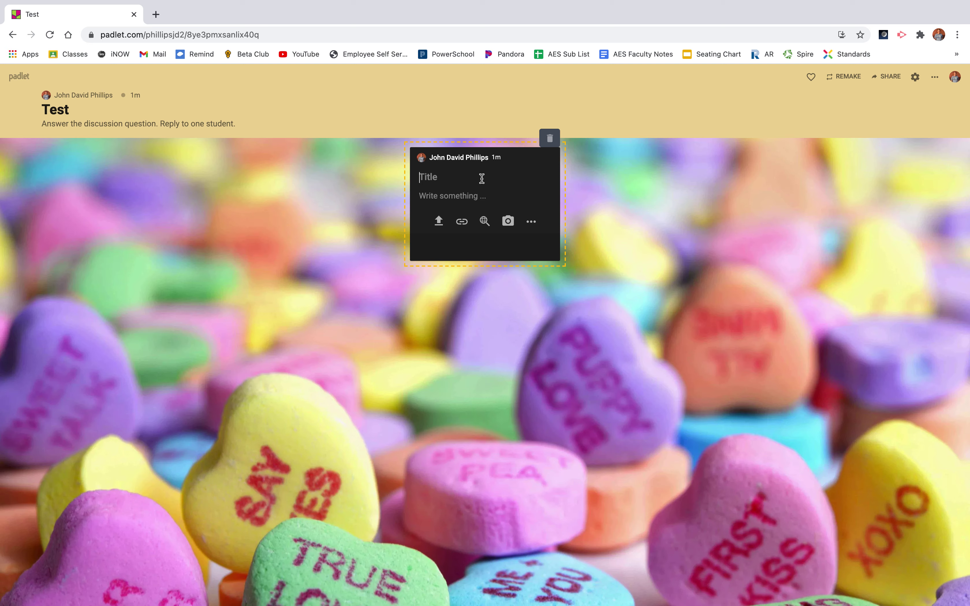
pyautogui.write('Chocolate')
pyautogui.click(478, 194)
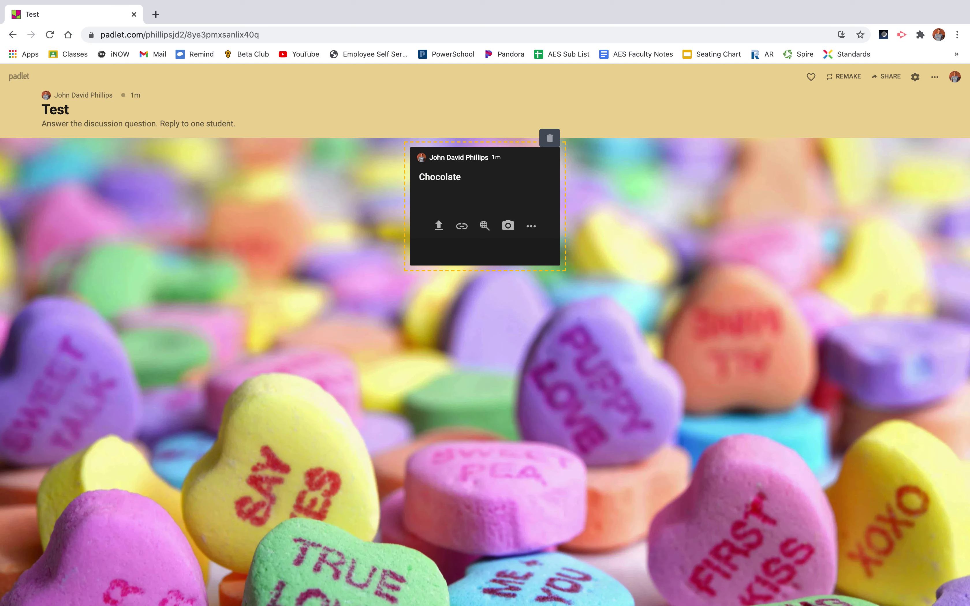
pyautogui.write('My ')
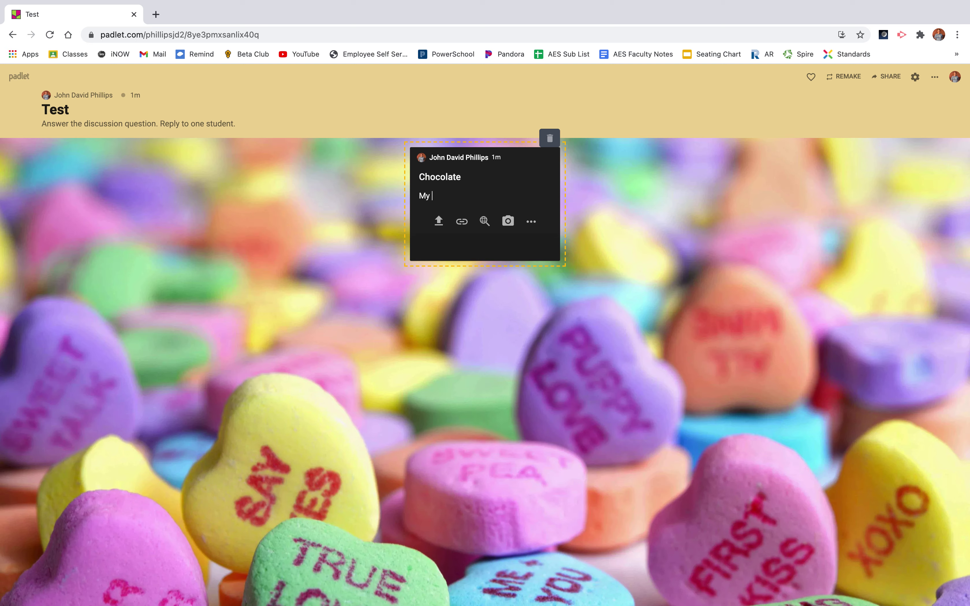
pyautogui.write('favrite')
pyautogui.press('BackSpace')
pyautogui.press('BackSpace')
pyautogui.press('BackSpace')
pyautogui.press('BackSpace')
pyautogui.press('BackSpace')
pyautogui.write('orite thing to recevie on Valentines')
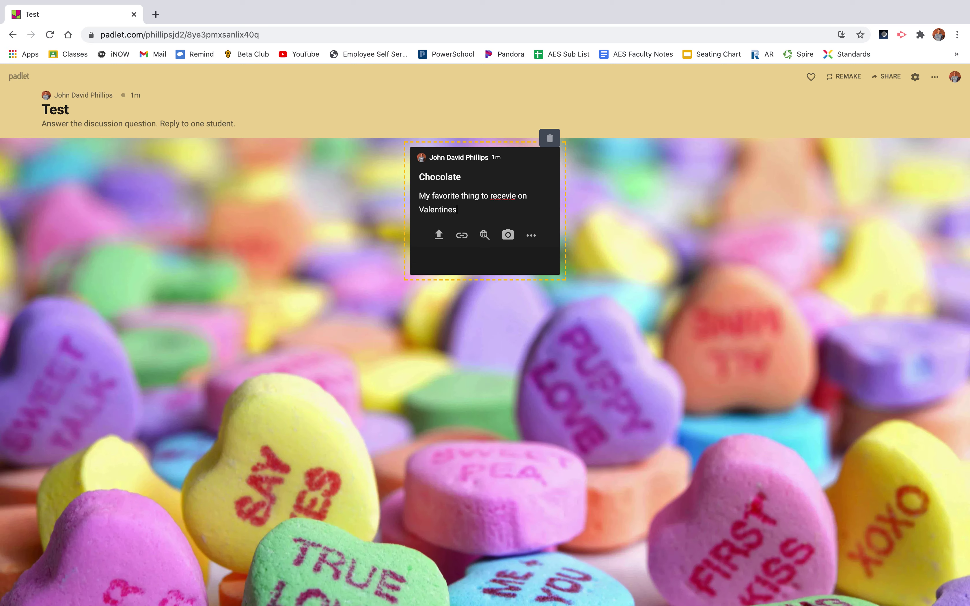
pyautogui.write(' day')
# Correct 'recevie' to 'receive', end the body with 'is chocolate.' and publish.
pyautogui.rightClick(501, 197)
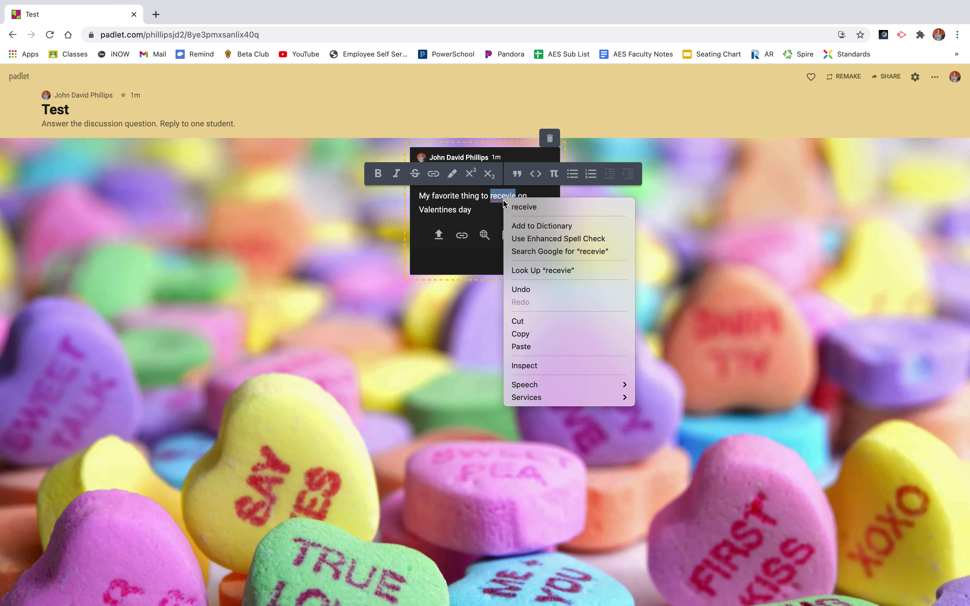
pyautogui.click(525, 207)
pyautogui.click(487, 210)
pyautogui.write('is')
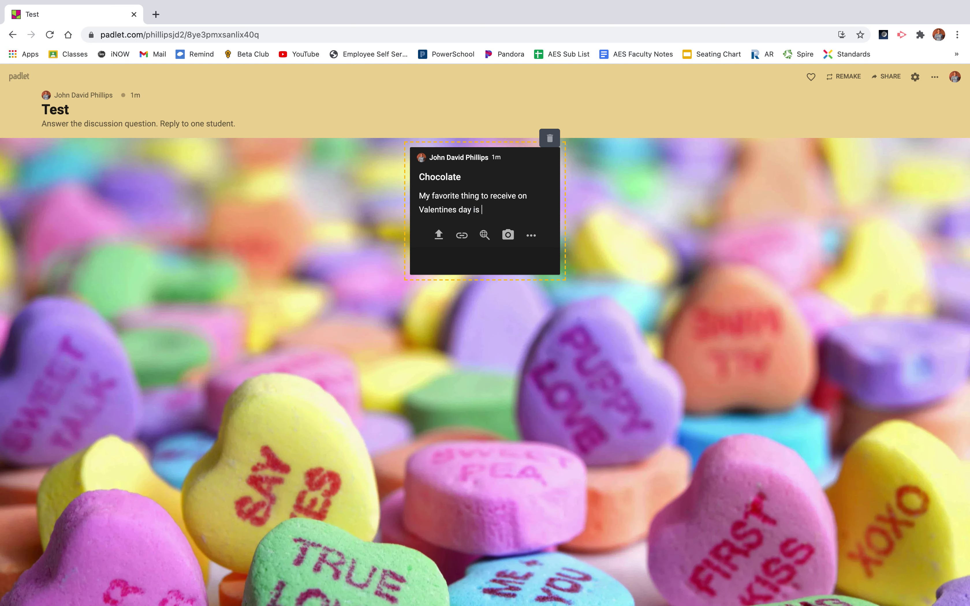
pyautogui.write(' chocolate.')
pyautogui.click(608, 266)
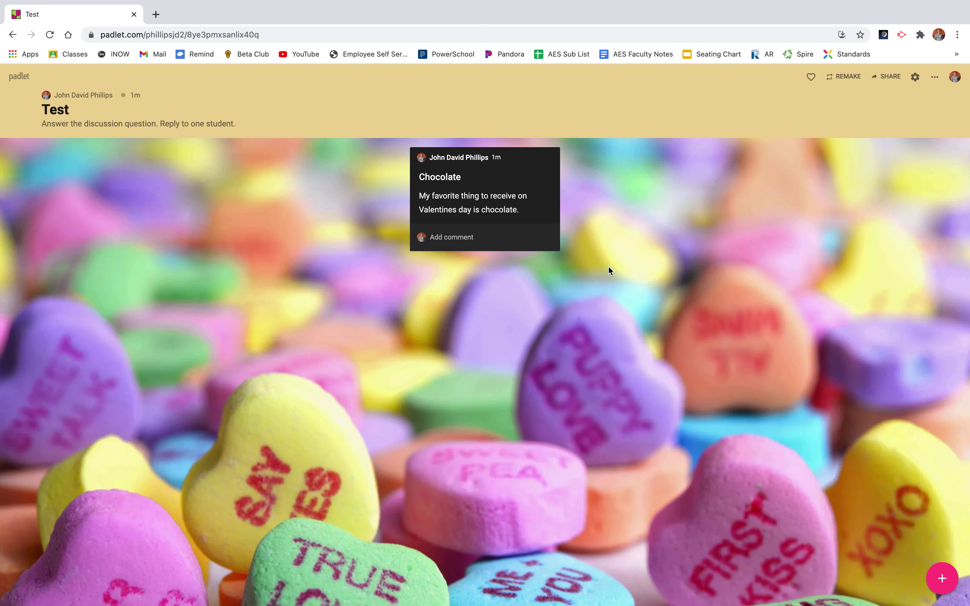
# Open the padlet's Share options.
pyautogui.click(891, 77)
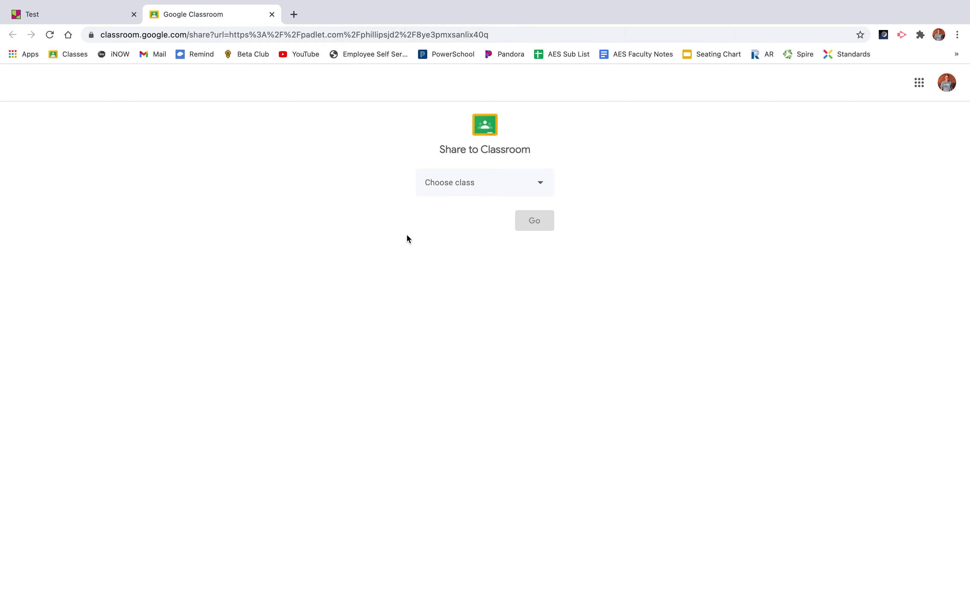
# Pick a Social Studies class, dismiss the action list, and close the Classroom tab unposted.
pyautogui.click(430, 183)
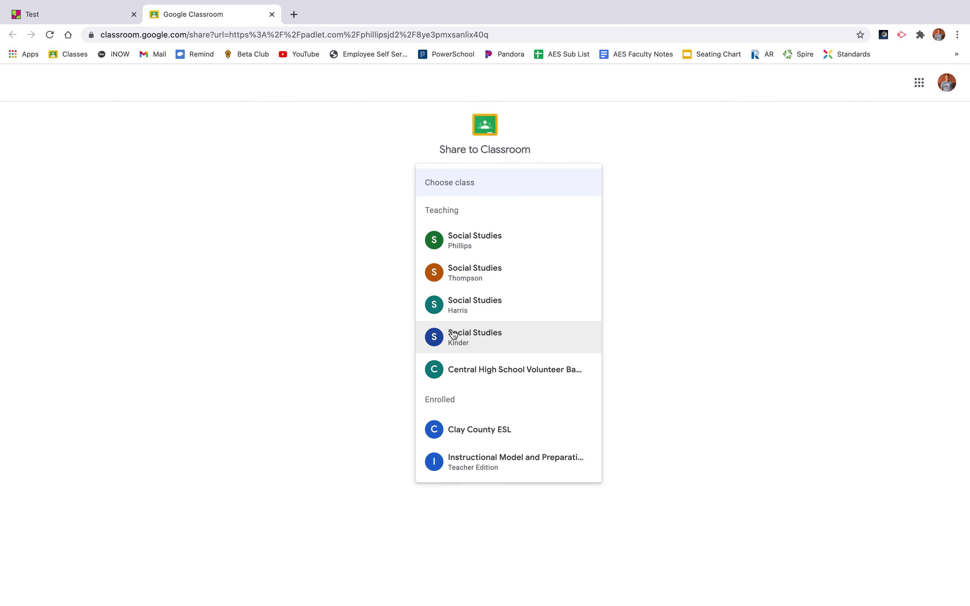
pyautogui.click(483, 243)
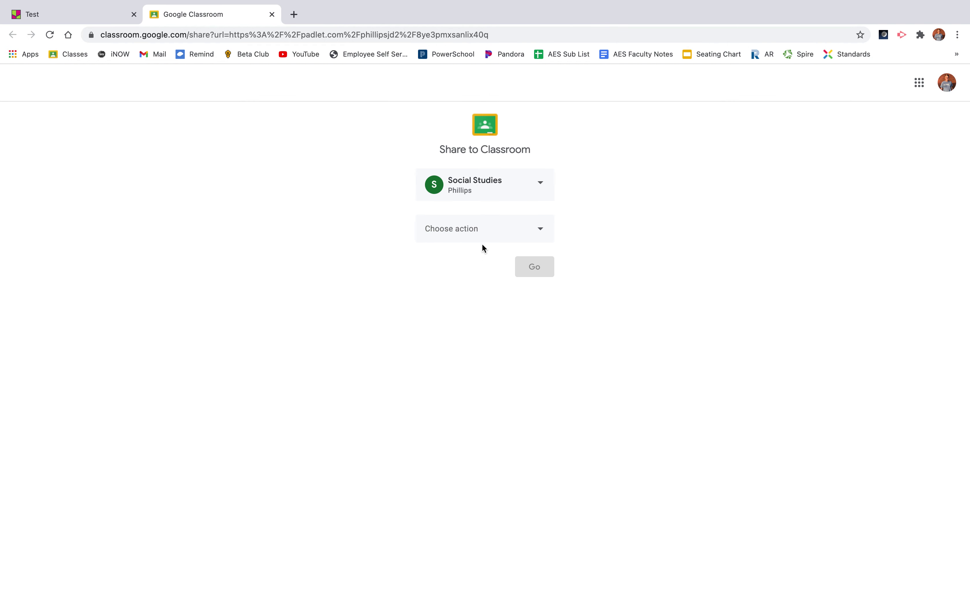
pyautogui.click(483, 234)
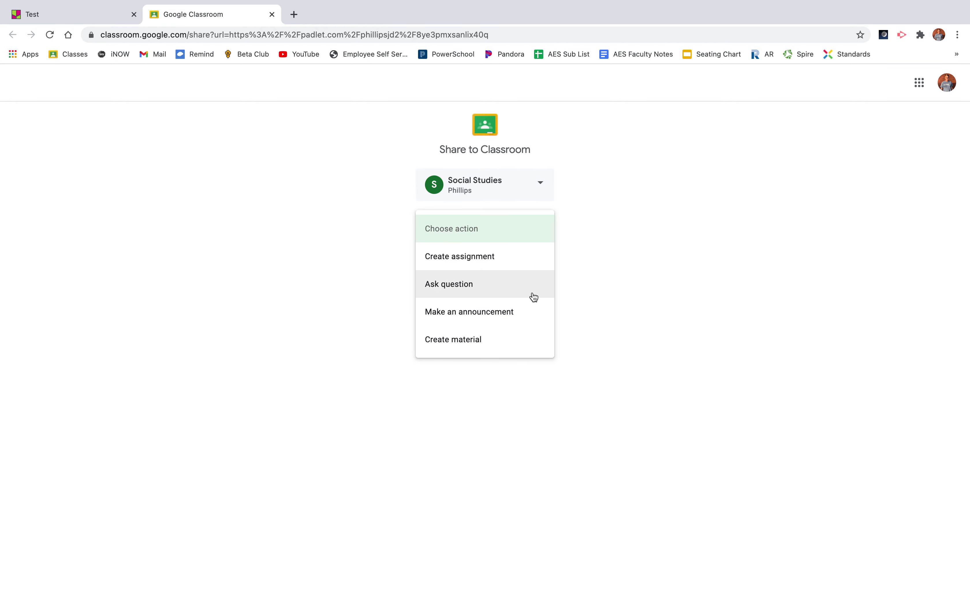
pyautogui.click(681, 307)
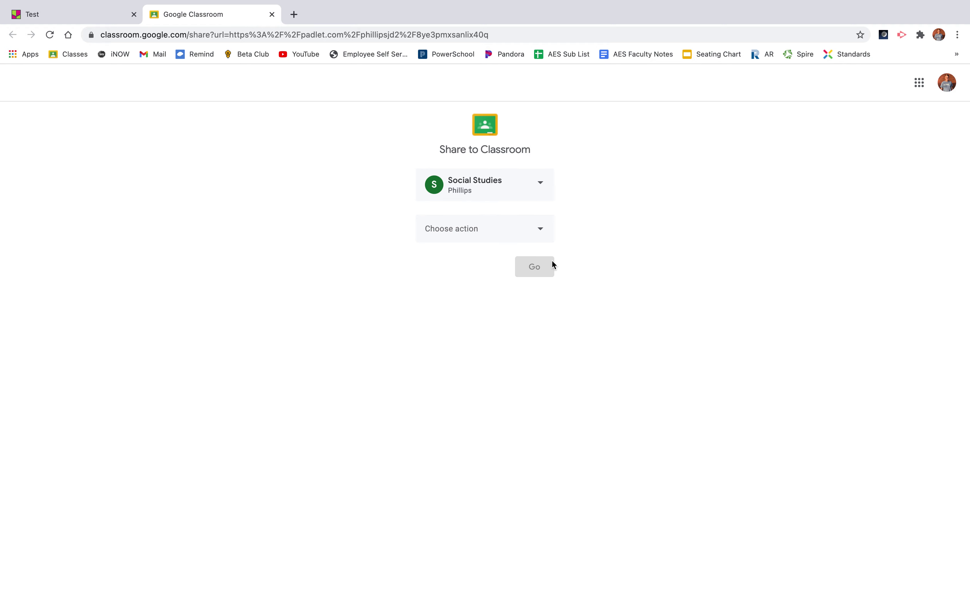
pyautogui.click(272, 14)
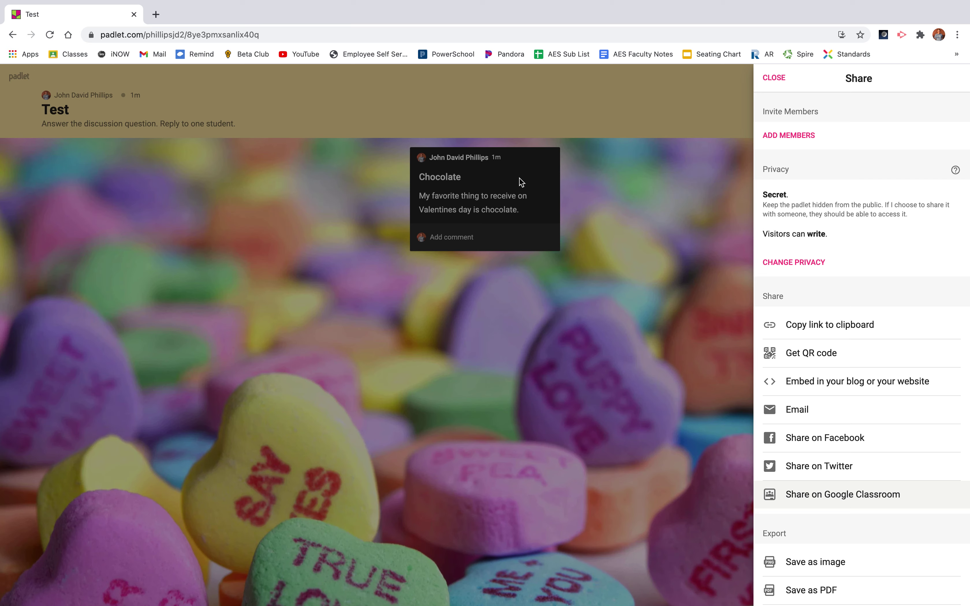
# Copy the 'Test' padlet's link, then close the Share panel.
pyautogui.click(856, 334)
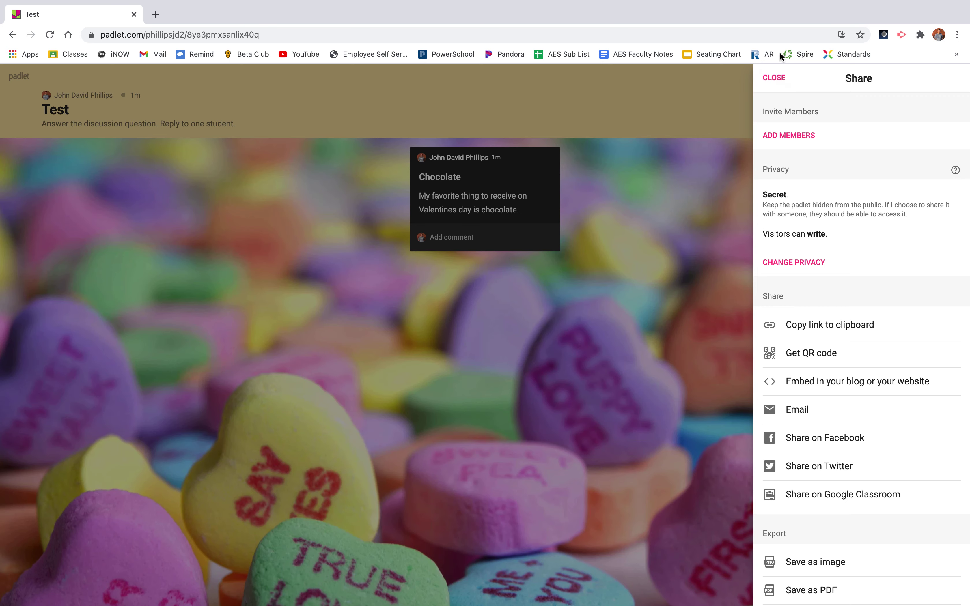
pyautogui.click(777, 79)
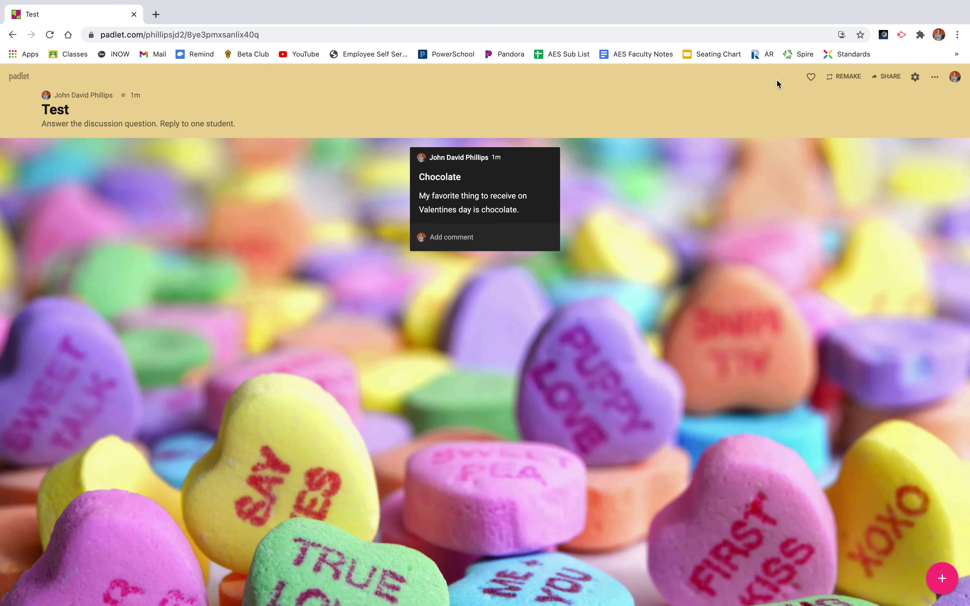